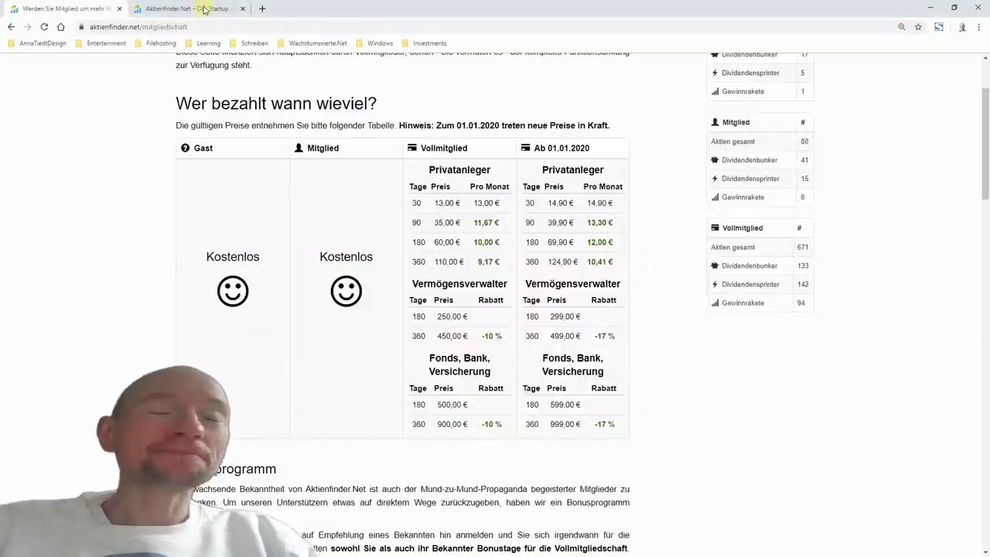
Bring up the Aktienfinder startup blog article and view its Timeline table of platform developments.
{"action": "left_click", "coordinate": [200, 9]}
{"action": "mouse_move", "coordinate": [986, 323]}
{"action": "left_mouse_down"}
{"action": "mouse_move", "coordinate": [986, 76]}
{"action": "mouse_move", "coordinate": [984, 347]}
{"action": "mouse_move", "coordinate": [984, 317]}
{"action": "left_mouse_up"}
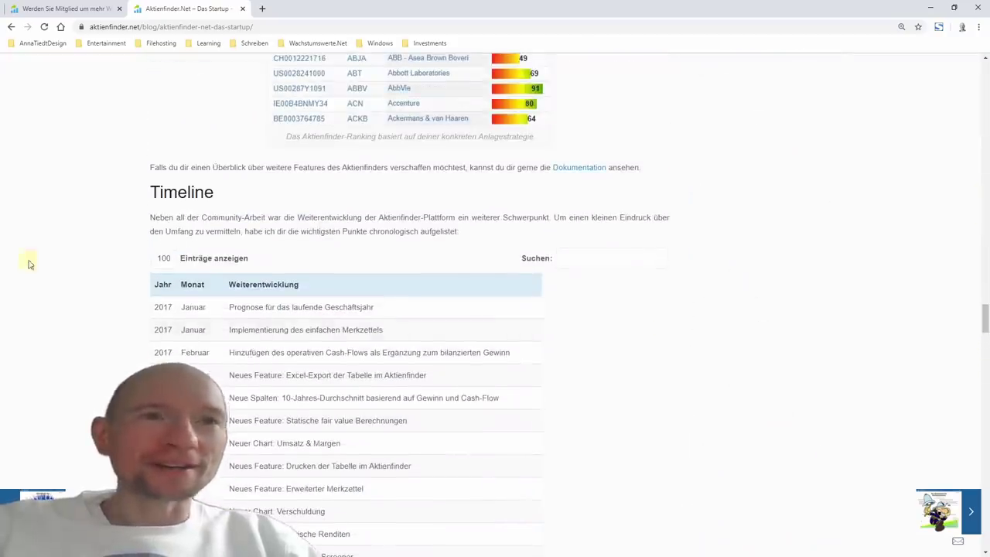
{"action": "scroll", "coordinate": [58, 300], "scroll_direction": "down", "scroll_amount": 1}
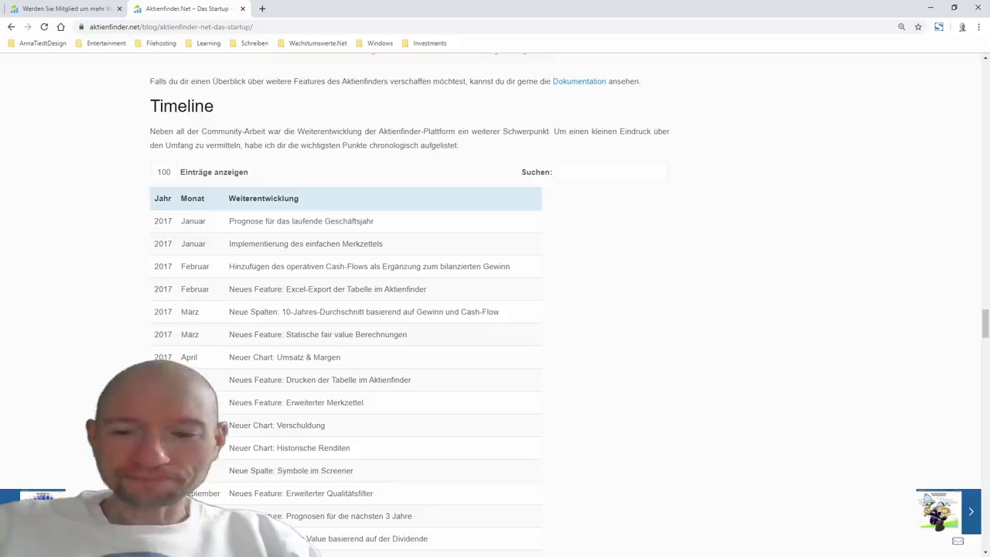
Switch to Excel and review the 2019 innovations list in D3:E17 together with the total of the Wert column.
{"action": "key", "text": "alt+Tab"}
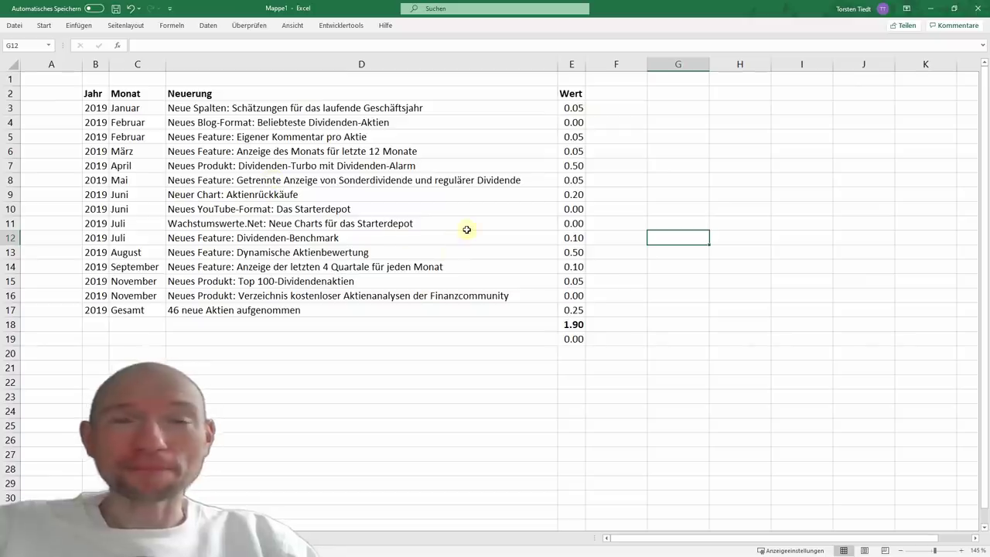
{"action": "left_click", "coordinate": [573, 325]}
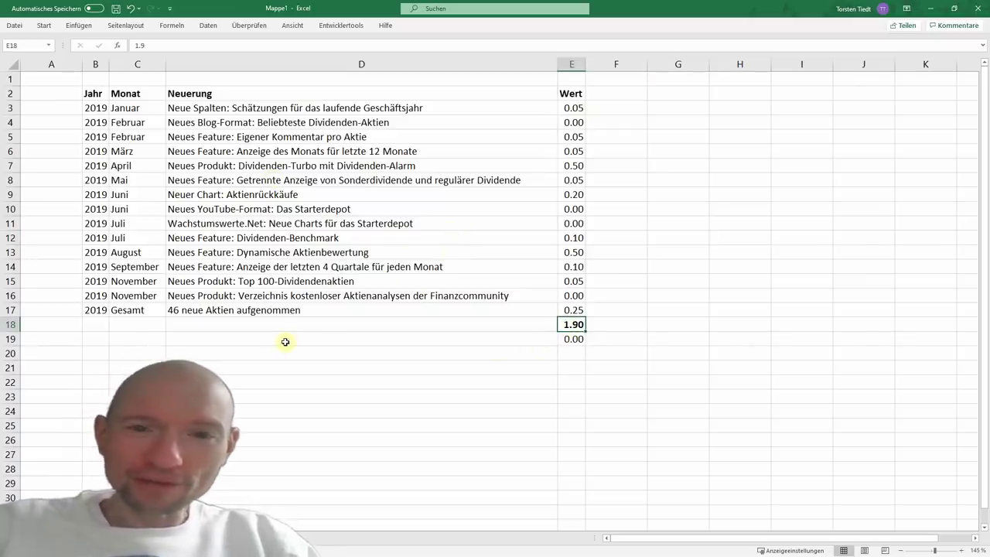
{"action": "left_click_drag", "start_coordinate": [572, 311], "coordinate": [572, 109]}
{"action": "left_click_drag", "start_coordinate": [573, 310], "coordinate": [364, 110]}
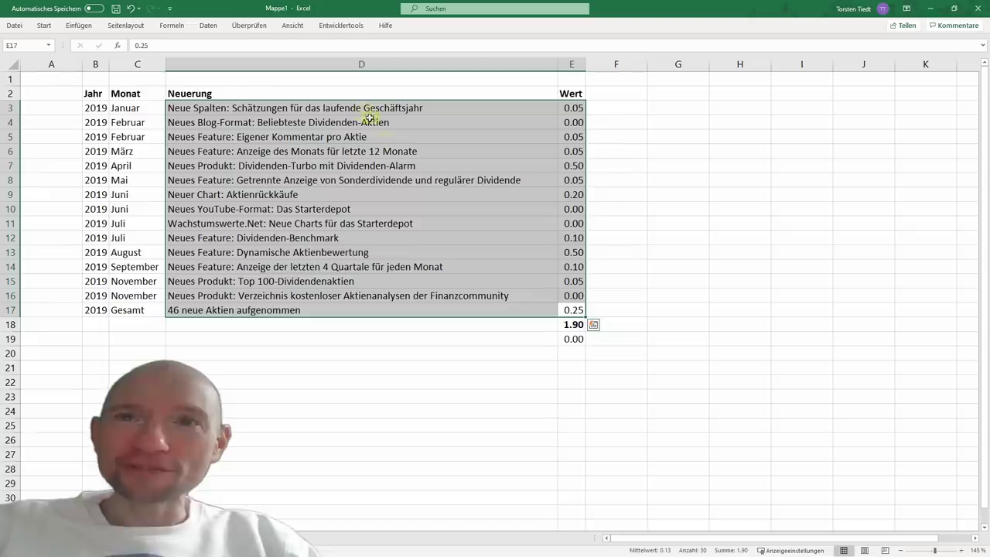
{"action": "left_click", "coordinate": [572, 267]}
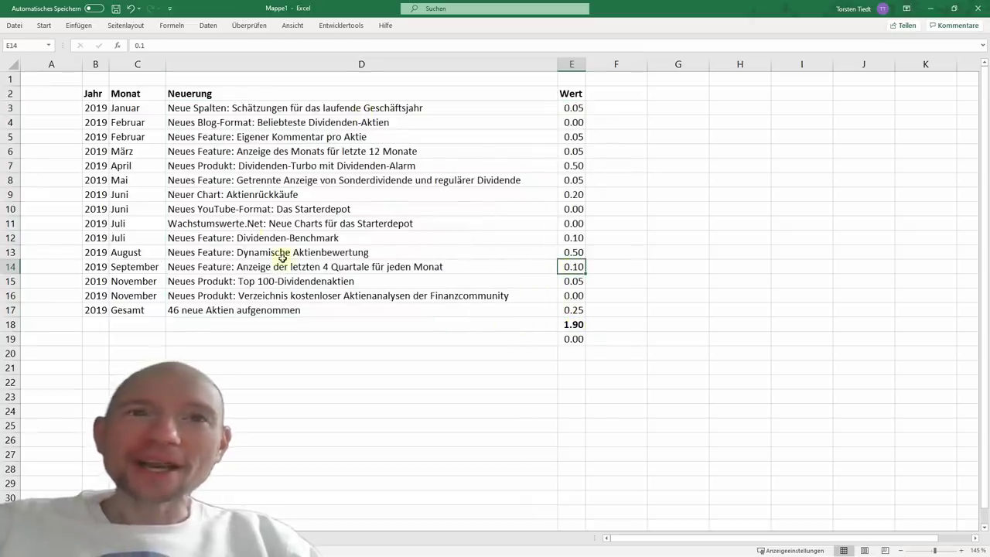
{"action": "left_click_drag", "start_coordinate": [234, 108], "coordinate": [234, 309]}
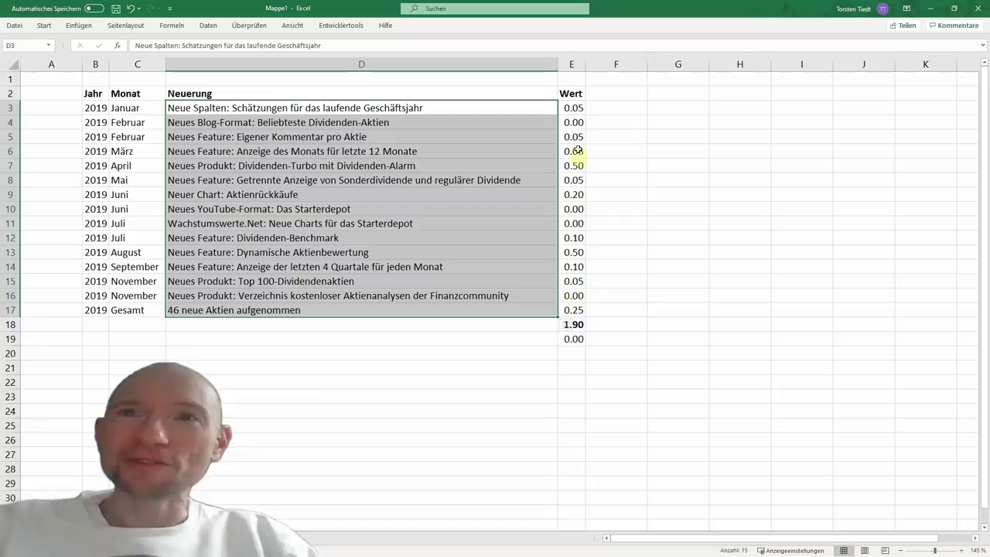
{"action": "left_click", "coordinate": [482, 153]}
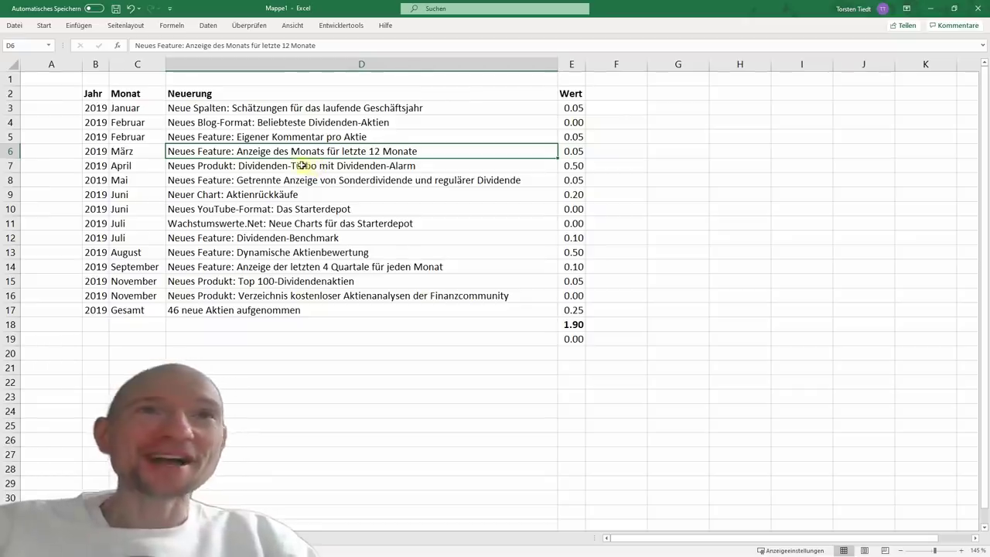
Highlight the April entry for the Dividenden-Turbo mit Dividenden-Alarm together with its value, ending on the Aktienrückkäufe entry.
{"action": "left_click", "coordinate": [202, 166]}
{"action": "left_click", "coordinate": [575, 163], "text": "shift"}
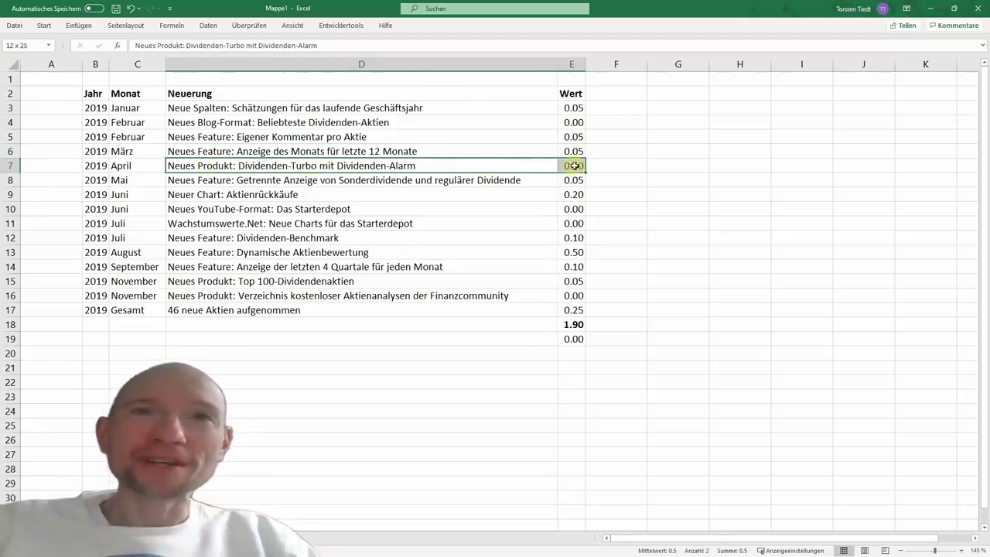
{"action": "left_click", "coordinate": [478, 196]}
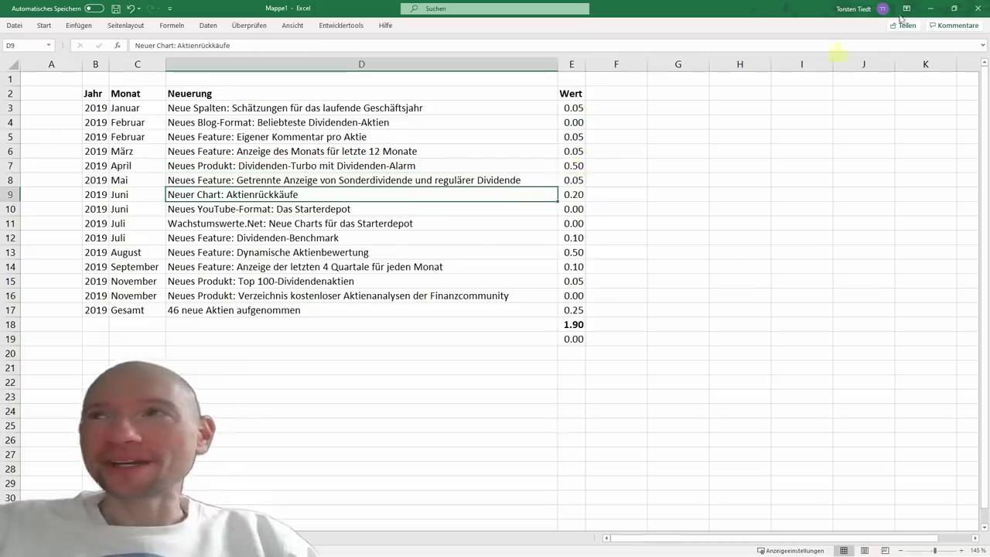
Return to the browser and go from the membership page to the Dividenden Turbo page.
{"action": "left_click", "coordinate": [930, 7]}
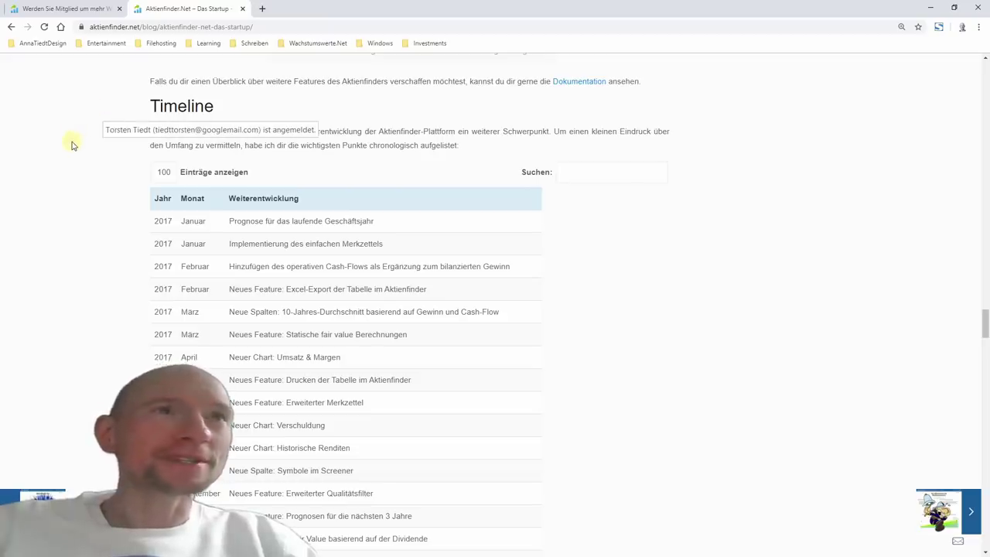
{"action": "left_click", "coordinate": [101, 9]}
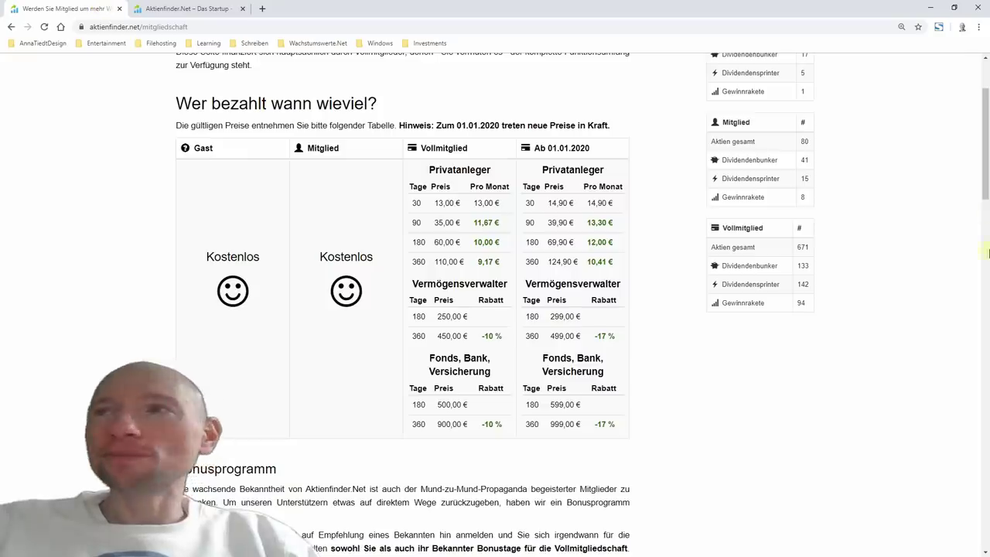
{"action": "scroll", "coordinate": [987, 246], "scroll_direction": "up", "scroll_amount": 2}
{"action": "left_click", "coordinate": [325, 69]}
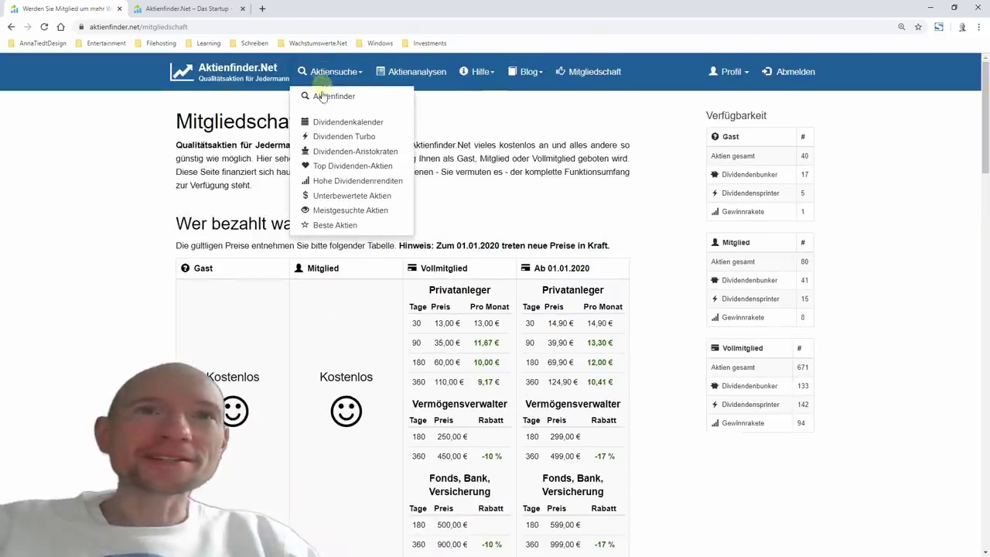
{"action": "left_click", "coordinate": [325, 136]}
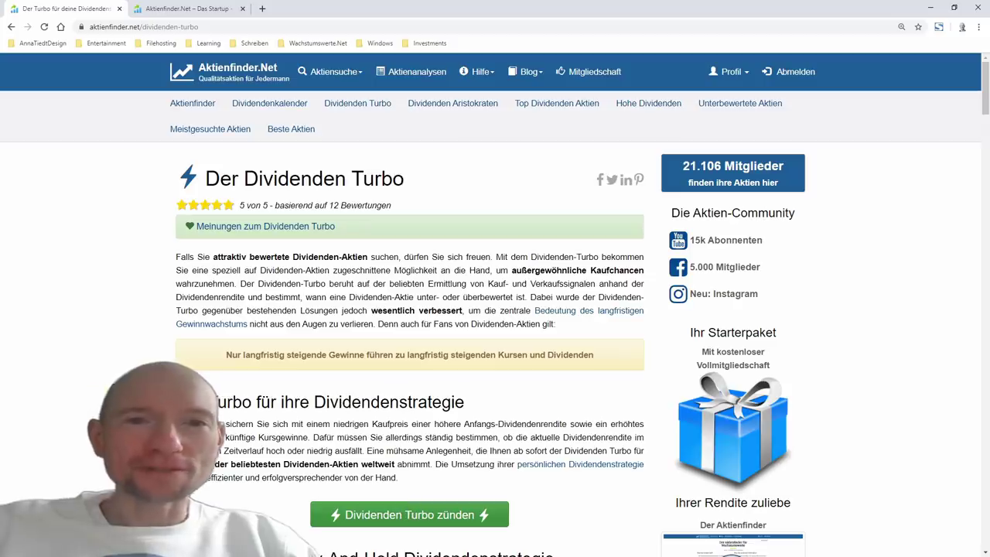
Launch the Dividenden Turbo and show the dividend history chart for 3M.
{"action": "left_click", "coordinate": [405, 518]}
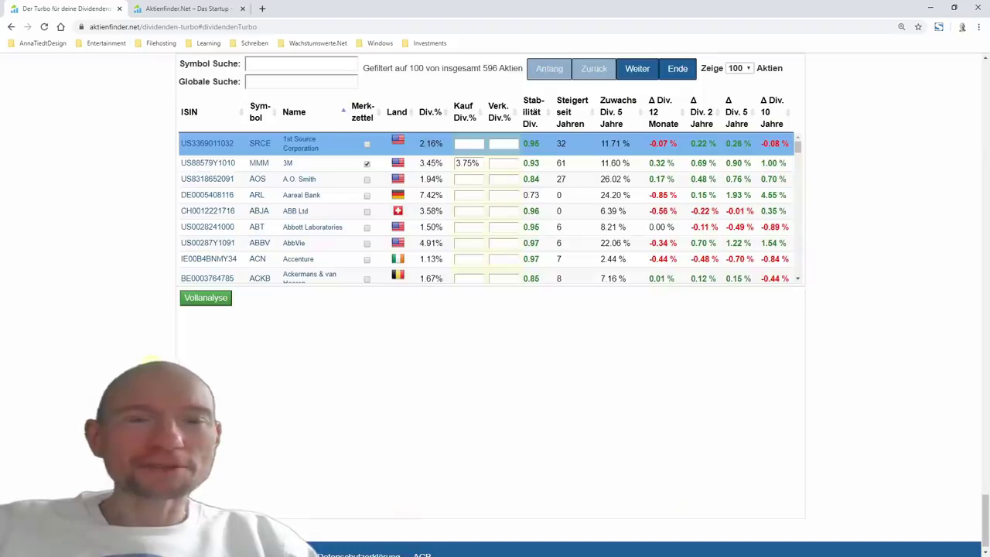
{"action": "scroll", "coordinate": [691, 458], "scroll_direction": "up", "scroll_amount": 1}
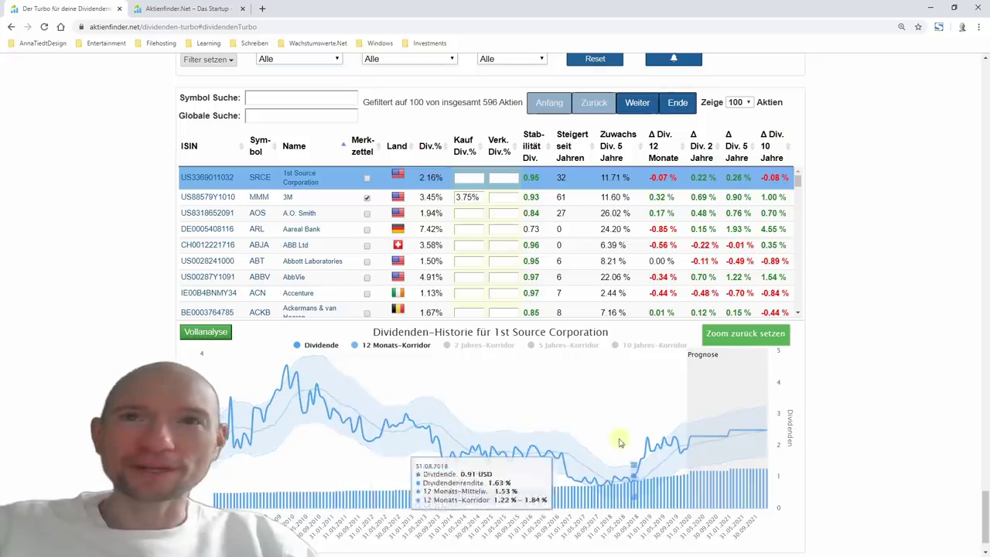
{"action": "left_click", "coordinate": [336, 198]}
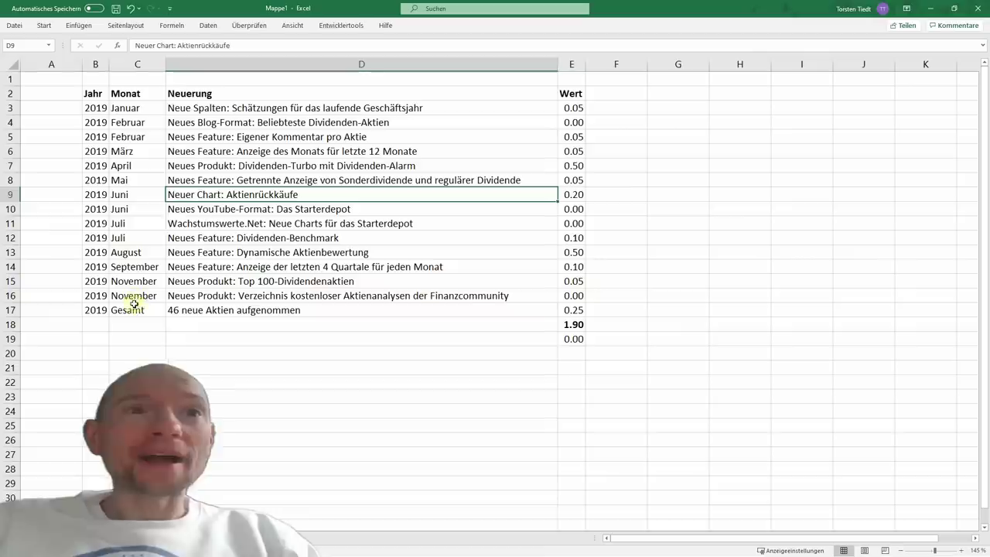
Review the Starterdepot charts, Sonderdividende and Dividenden-Turbo entries in Excel, and revisit 3M's dividend history in the browser.
{"action": "left_click", "coordinate": [214, 224]}
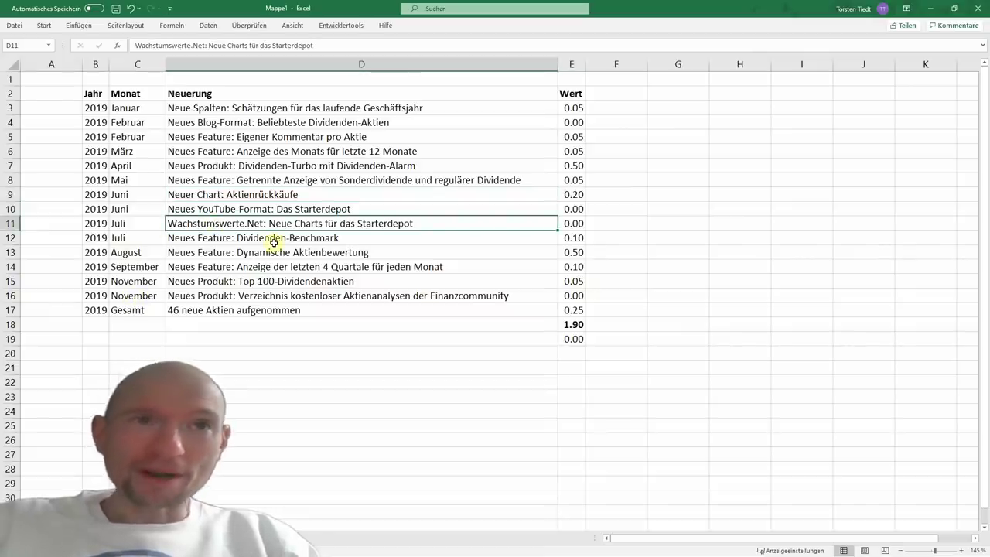
{"action": "left_click", "coordinate": [277, 181]}
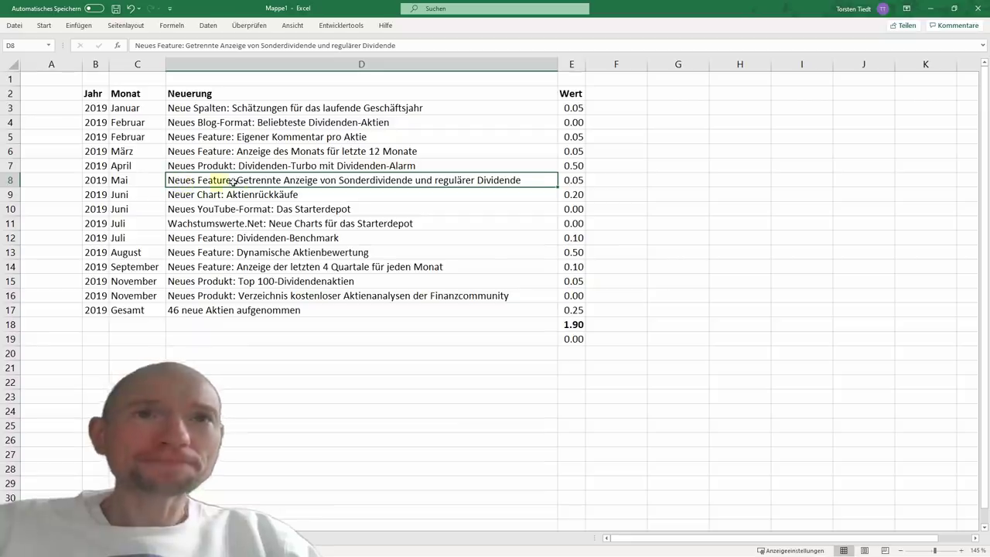
{"action": "left_click", "coordinate": [373, 166]}
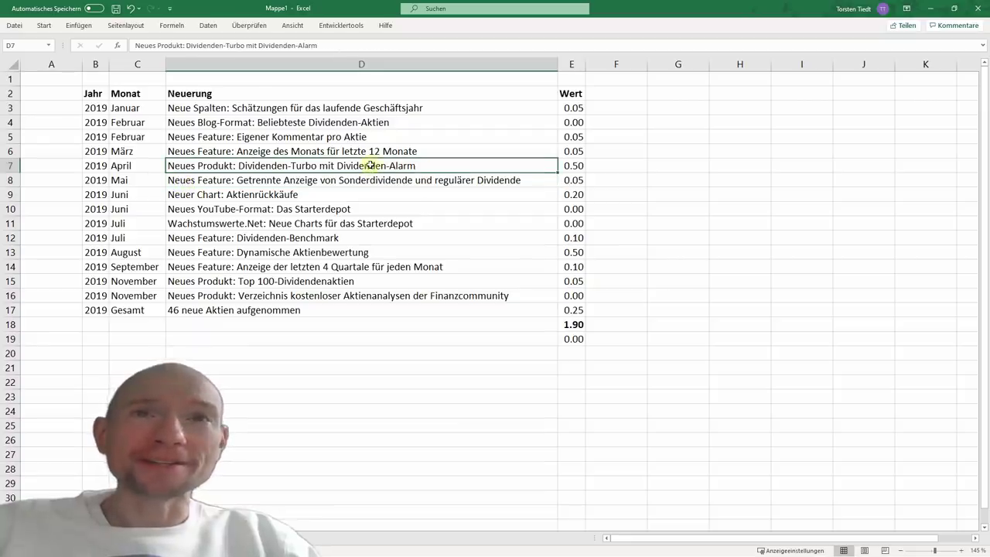
{"action": "key", "text": "alt+Tab"}
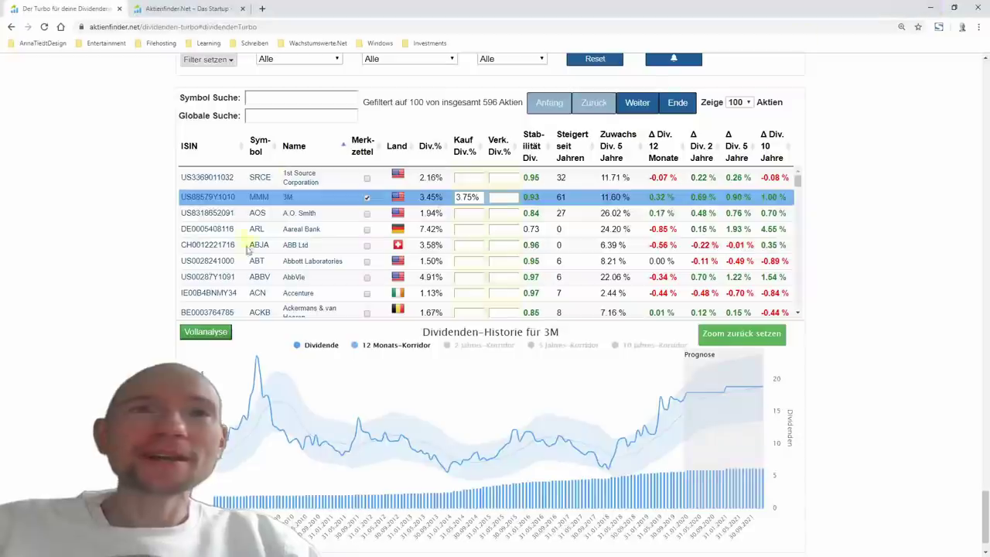
{"action": "left_click", "coordinate": [326, 198]}
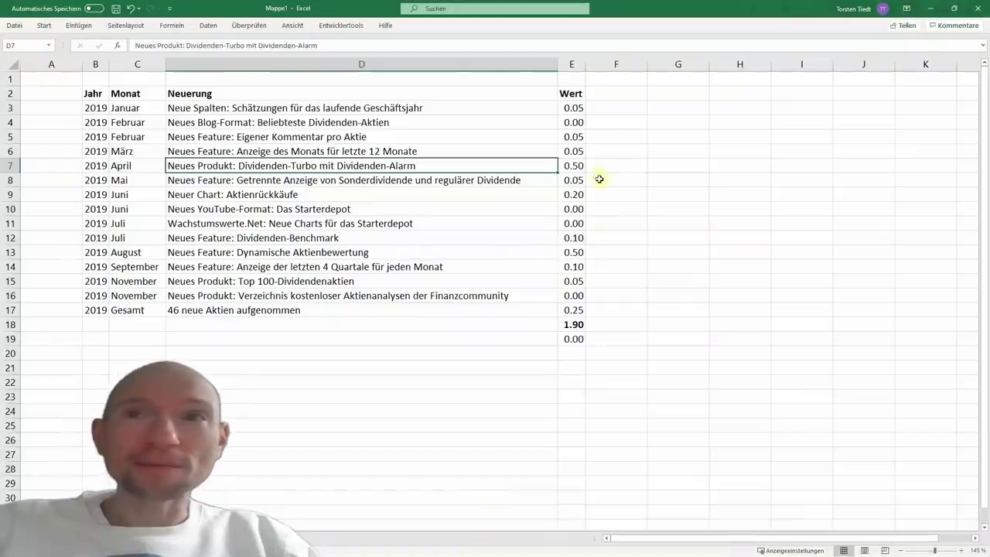
In Excel, highlight the Dividenden-Turbo entry and the Dynamische Aktienbewertung entry, each together with its value.
{"action": "left_click_drag", "start_coordinate": [579, 163], "coordinate": [275, 165]}
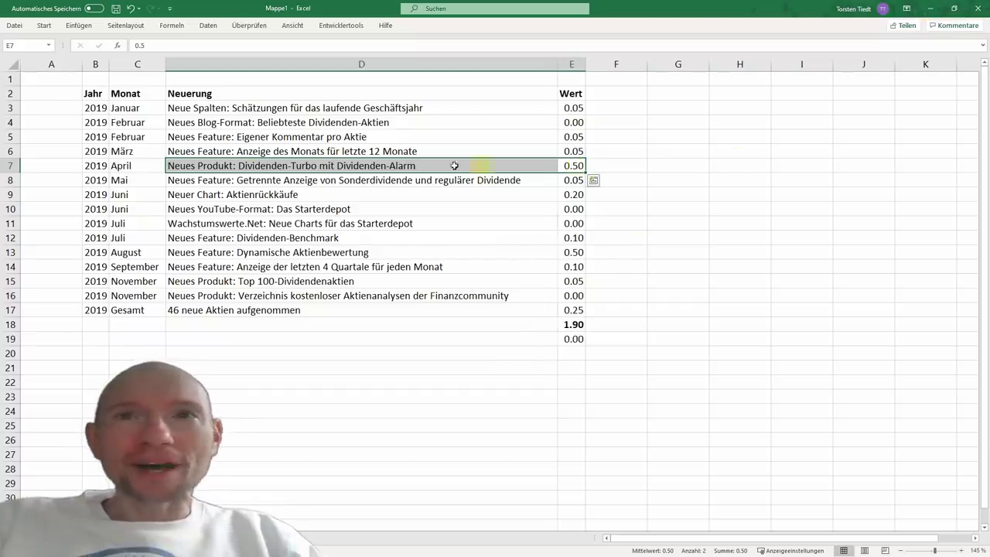
{"action": "left_click_drag", "start_coordinate": [568, 255], "coordinate": [203, 252]}
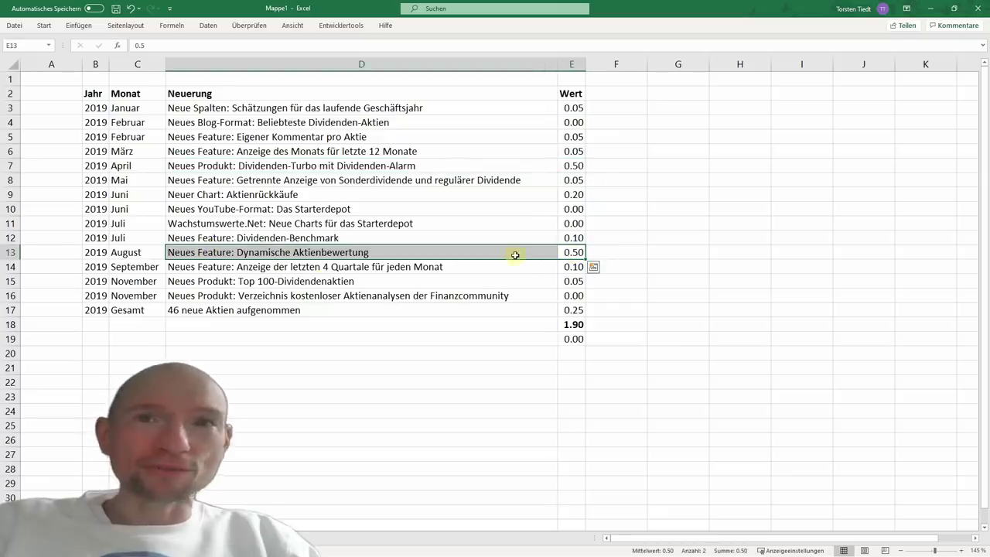
Return to the browser and open the Unterbewertete Aktien page from the Dividenden Turbo page.
{"action": "left_click", "coordinate": [932, 9]}
{"action": "scroll", "coordinate": [859, 146], "scroll_direction": "up", "scroll_amount": 3}
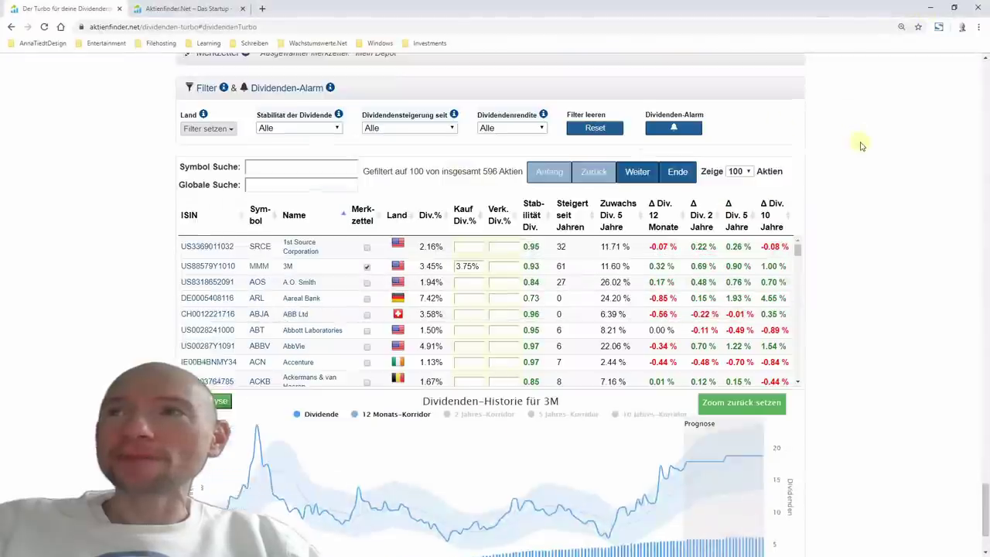
{"action": "left_click_drag", "start_coordinate": [986, 494], "coordinate": [986, 81]}
{"action": "left_click", "coordinate": [749, 109]}
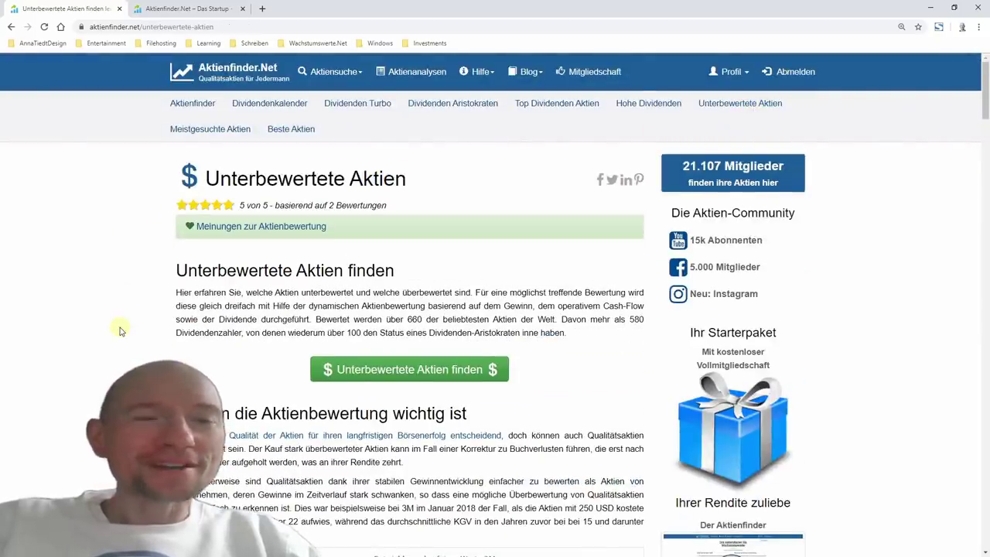
Launch the undervalued stocks finder and show the fair value development chart for 3M.
{"action": "scroll", "coordinate": [118, 348], "scroll_direction": "down", "scroll_amount": 1}
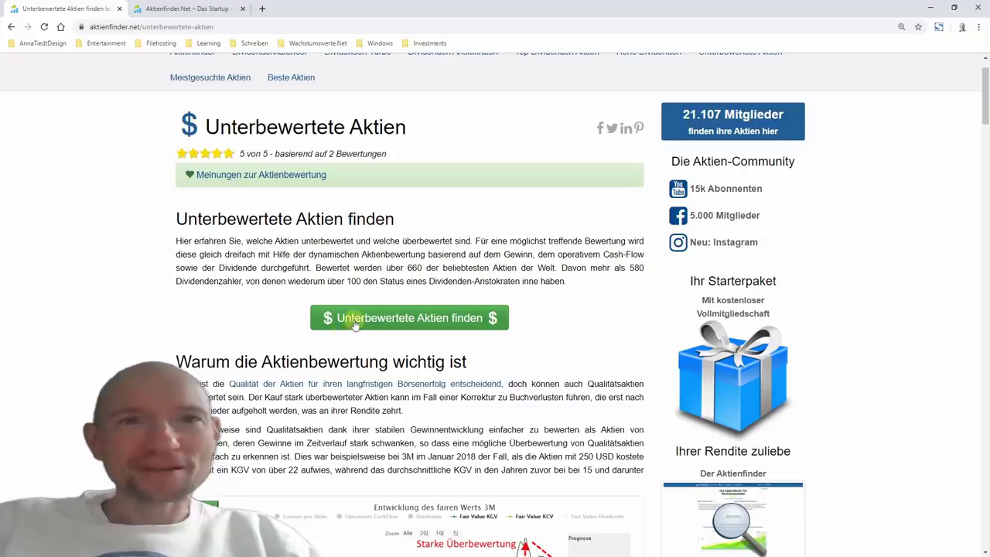
{"action": "left_click", "coordinate": [350, 323]}
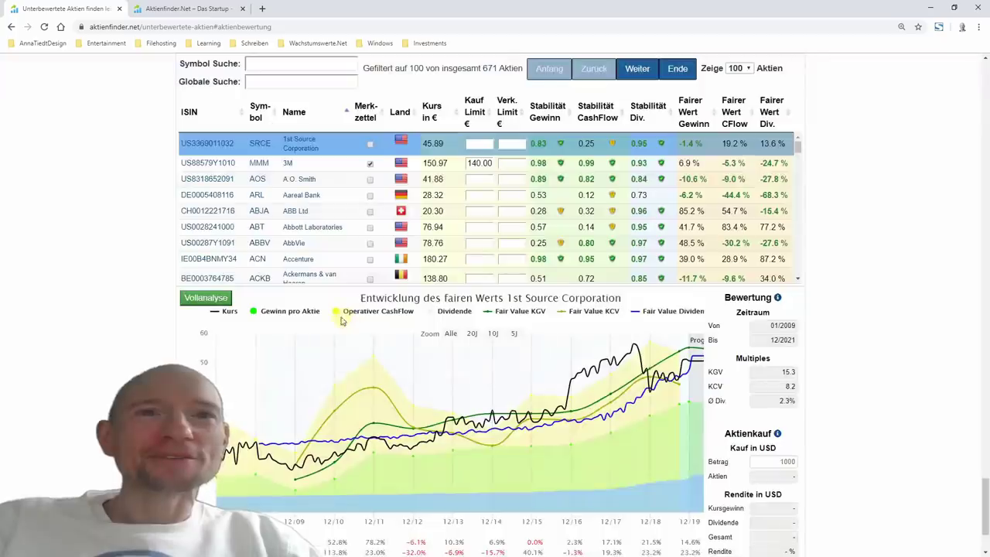
{"action": "left_click", "coordinate": [321, 163]}
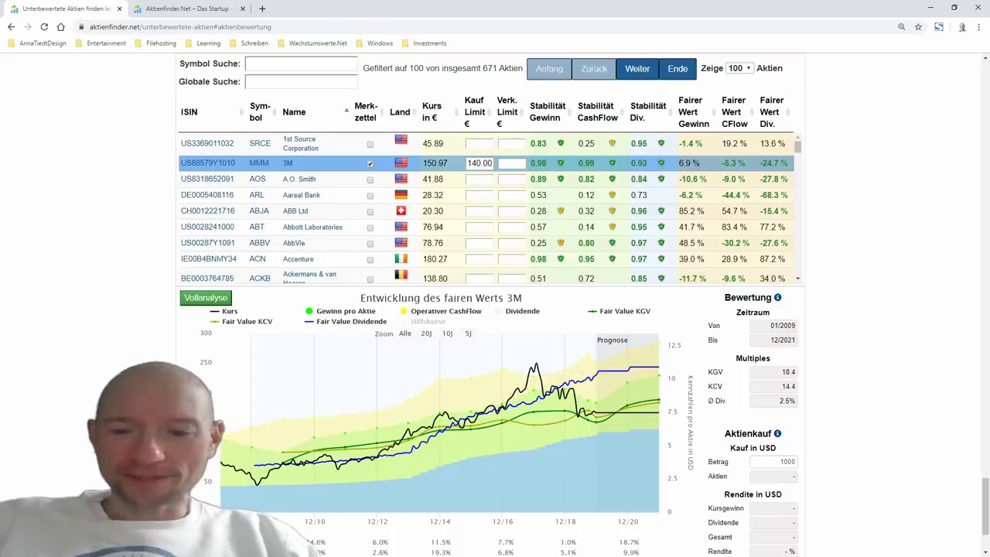
Switch to Excel and highlight the Beliebteste Dividenden-Aktien and Verzeichnis kostenloser Aktienanalysen entries with their values.
{"action": "key", "text": "alt+Tab"}
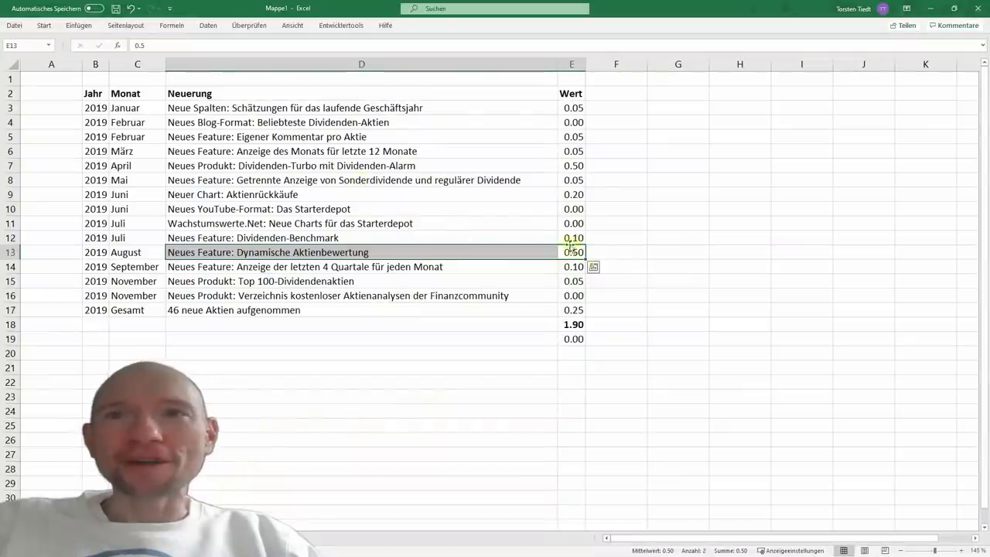
{"action": "left_click", "coordinate": [572, 238]}
{"action": "left_click_drag", "start_coordinate": [573, 122], "coordinate": [519, 128]}
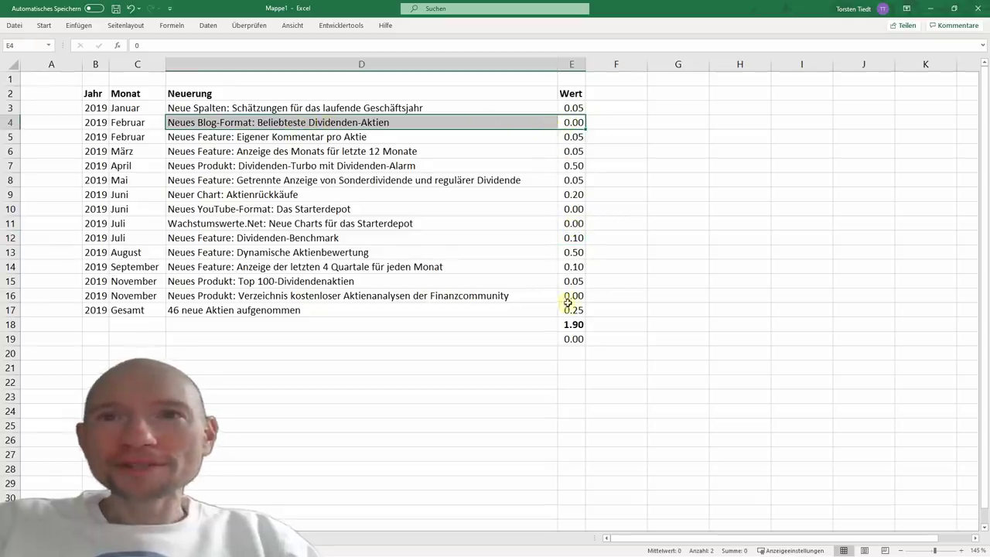
{"action": "left_click_drag", "start_coordinate": [576, 295], "coordinate": [314, 296]}
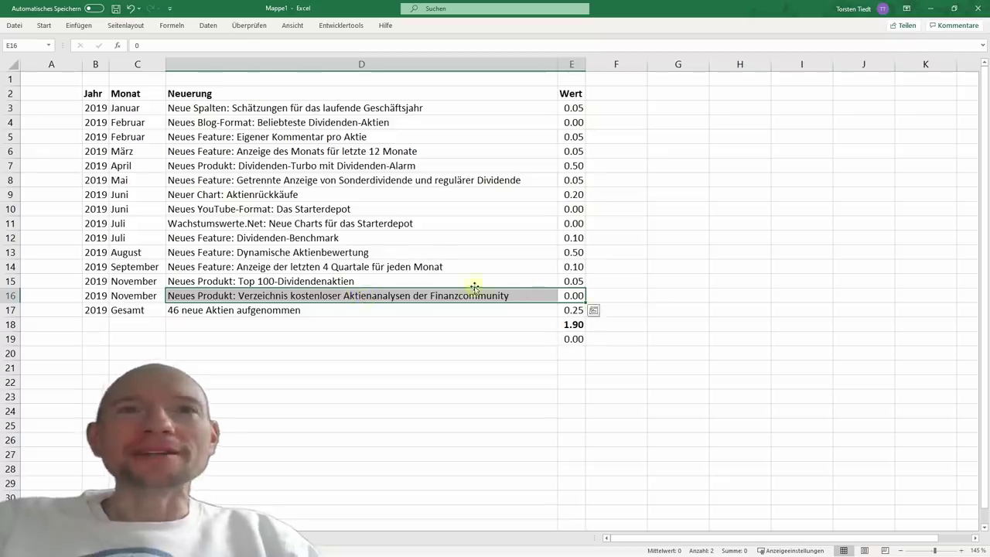
Highlight the Dividenden-Benchmark entry and the two Starterdepot entries with their values, and select the Aktienrückkäufe entry.
{"action": "left_click", "coordinate": [253, 238]}
{"action": "left_click_drag", "start_coordinate": [253, 238], "coordinate": [569, 238]}
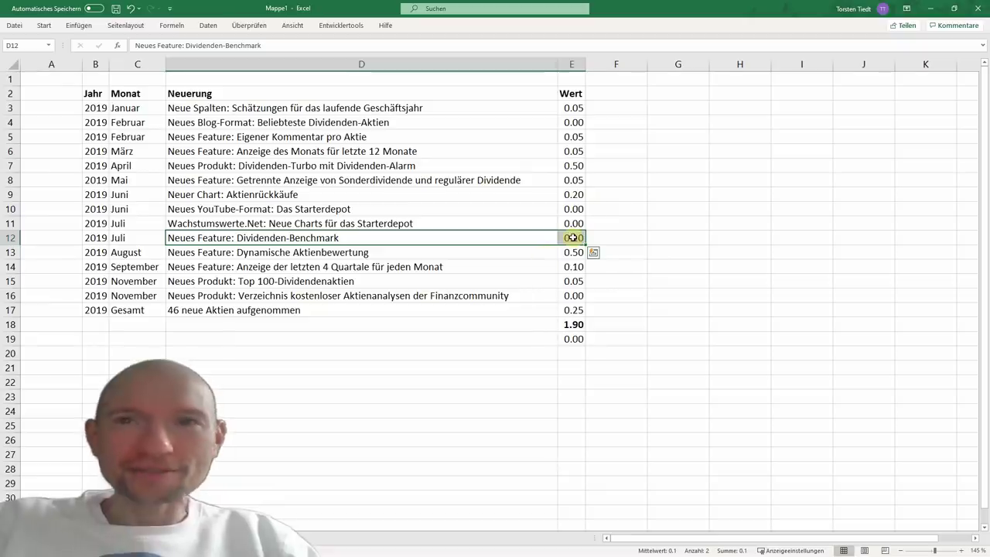
{"action": "left_click_drag", "start_coordinate": [299, 209], "coordinate": [572, 223]}
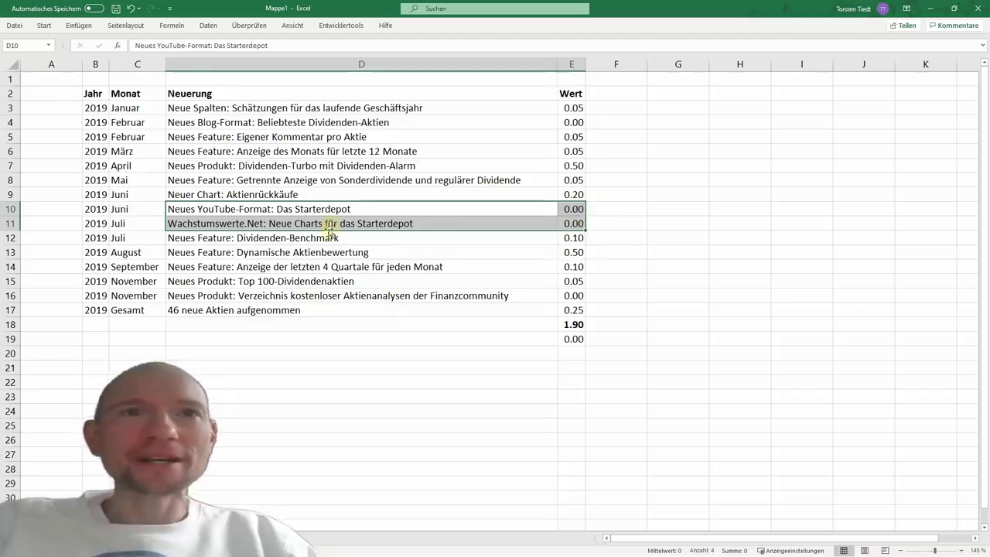
{"action": "left_click", "coordinate": [212, 193]}
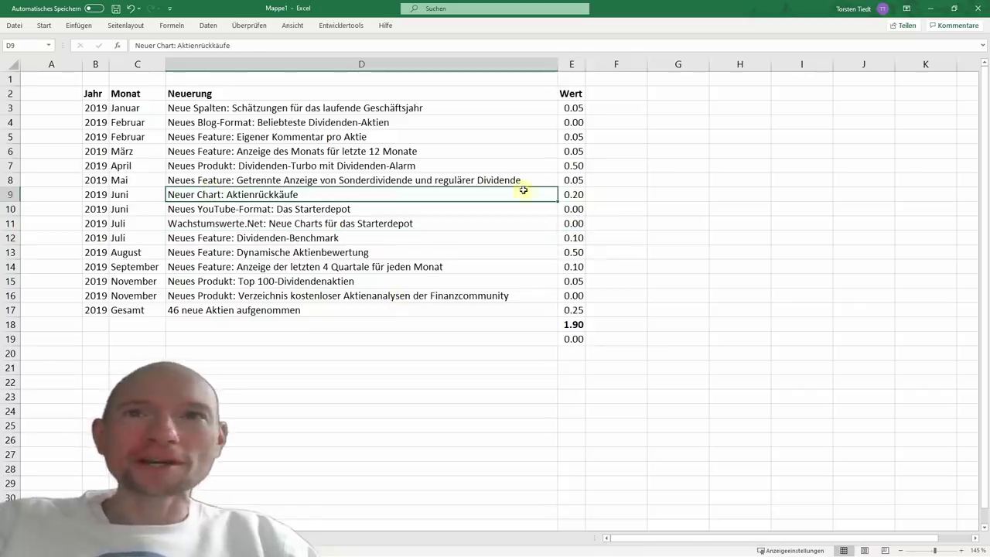
Highlight the 46 neue Aktien aufgenommen entry with its value, and select the bold total in the Wert column.
{"action": "left_click_drag", "start_coordinate": [363, 310], "coordinate": [578, 308]}
{"action": "left_click", "coordinate": [235, 296]}
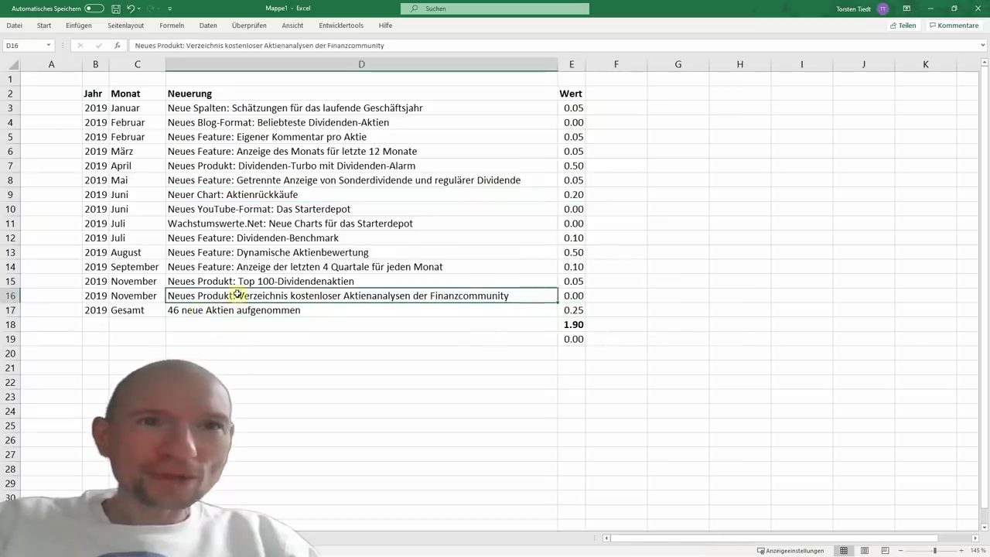
{"action": "left_click_drag", "start_coordinate": [236, 312], "coordinate": [570, 309]}
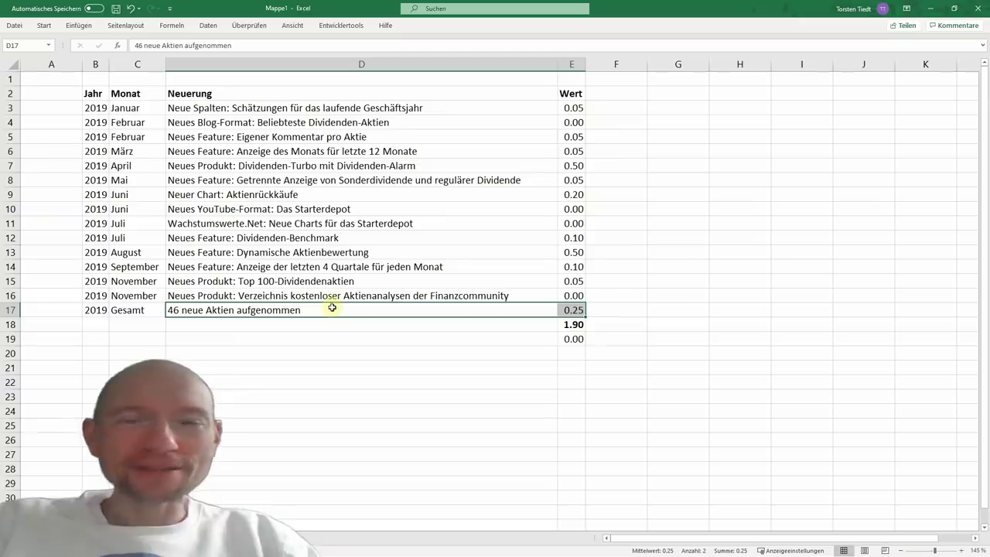
{"action": "left_click", "coordinate": [278, 265]}
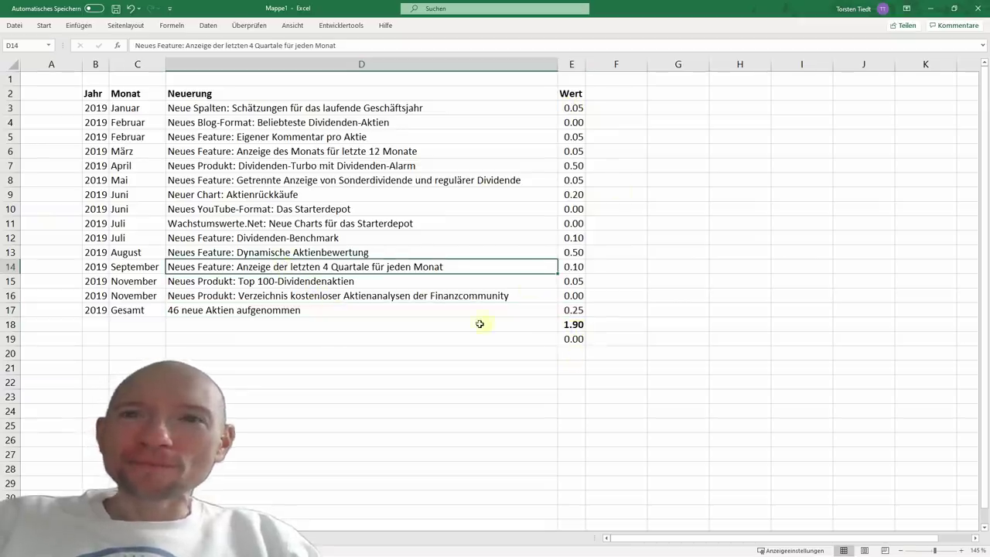
{"action": "left_click", "coordinate": [573, 324]}
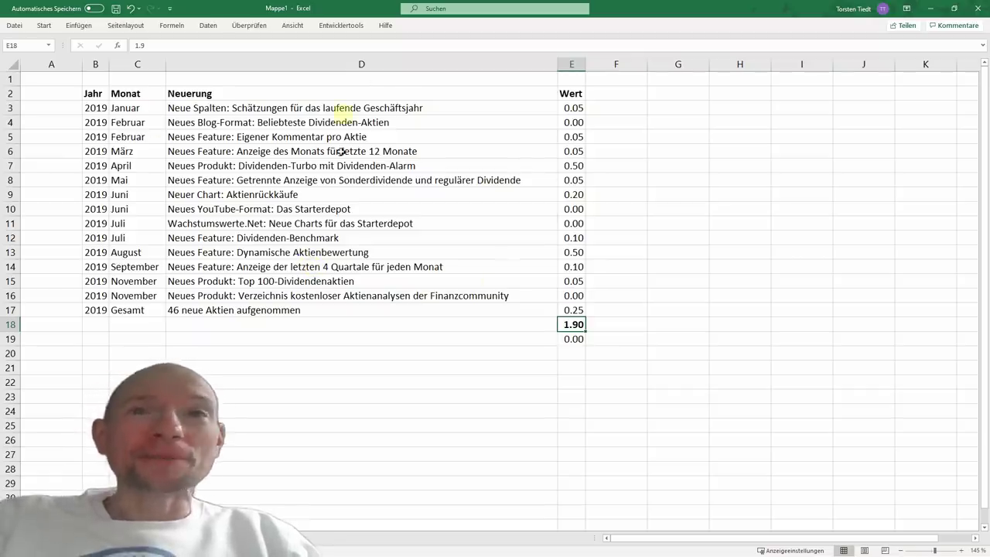
Switch to the browser, clear the 3M row selection in the stock table, and return to the beginning of the Unterbewertete Aktien page.
{"action": "left_click", "coordinate": [932, 10]}
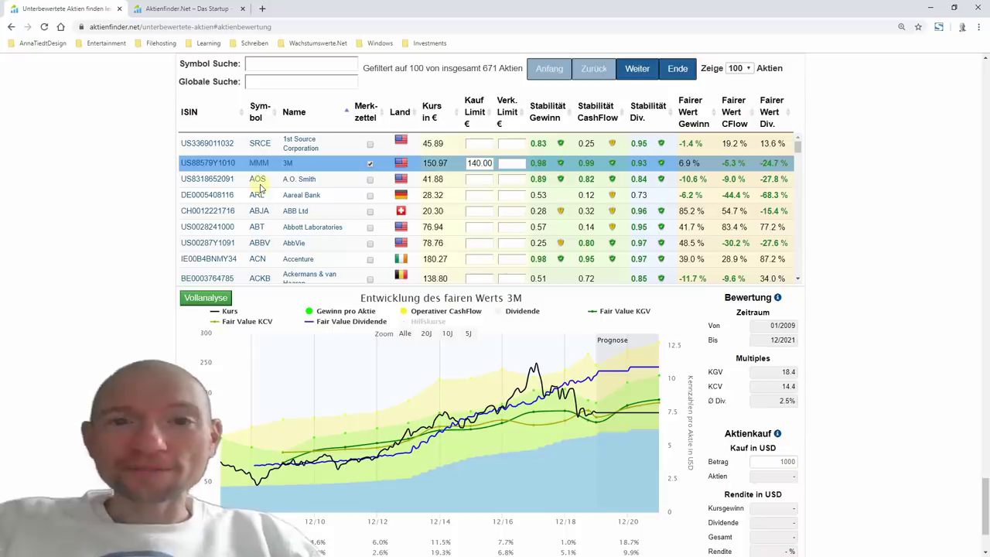
{"action": "left_click", "coordinate": [342, 164]}
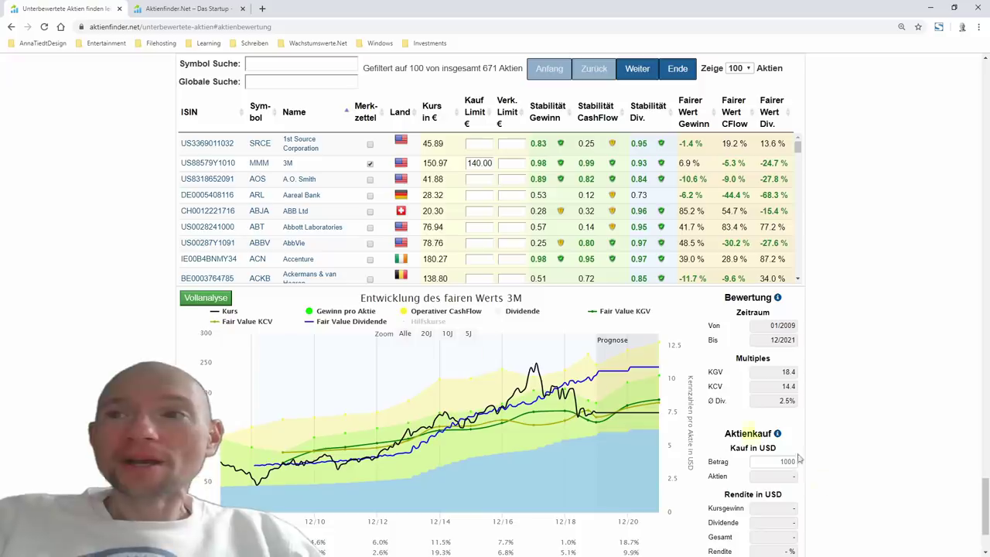
{"action": "scroll", "coordinate": [976, 215], "scroll_direction": "up", "scroll_amount": 8}
{"action": "scroll", "coordinate": [976, 215], "scroll_direction": "up", "scroll_amount": 10}
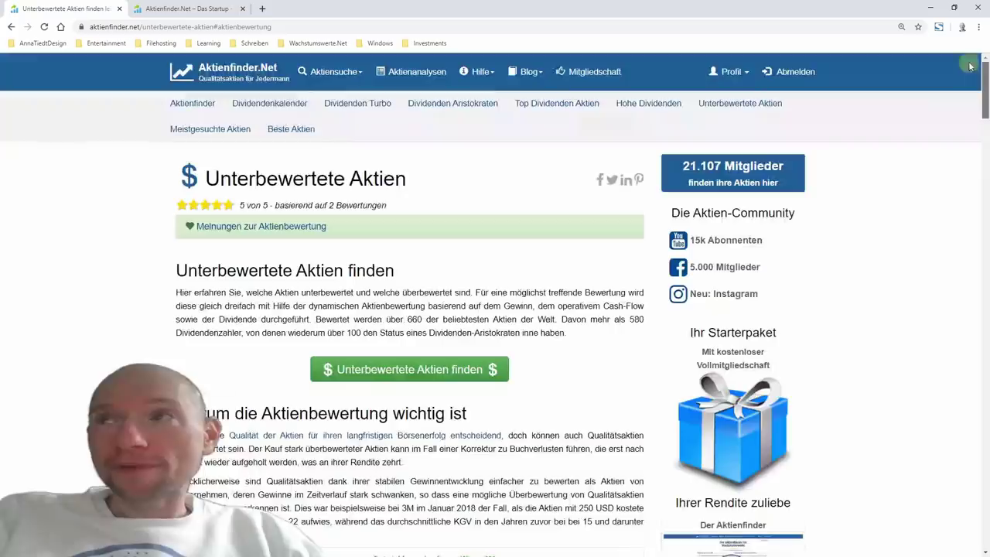